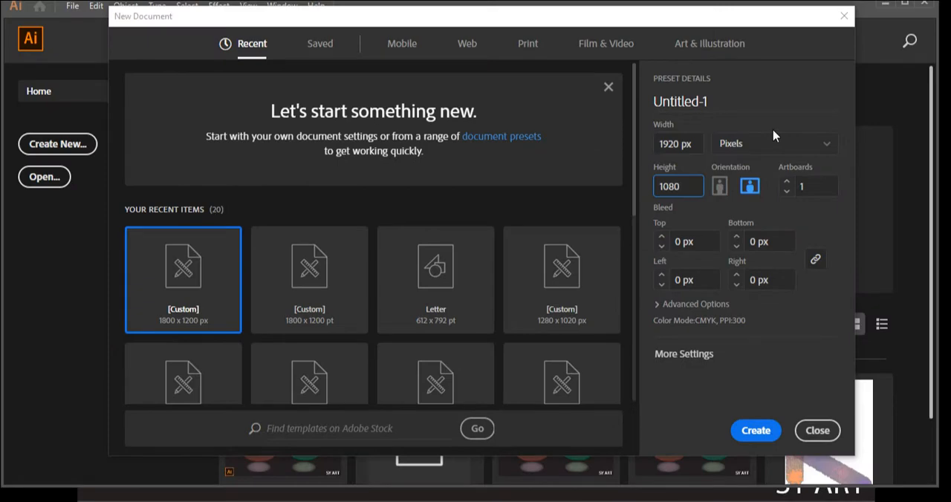
# - Create a new 1920 × 1080 px landscape document and bring the whole artboard into view
pyautogui.click(758, 430)
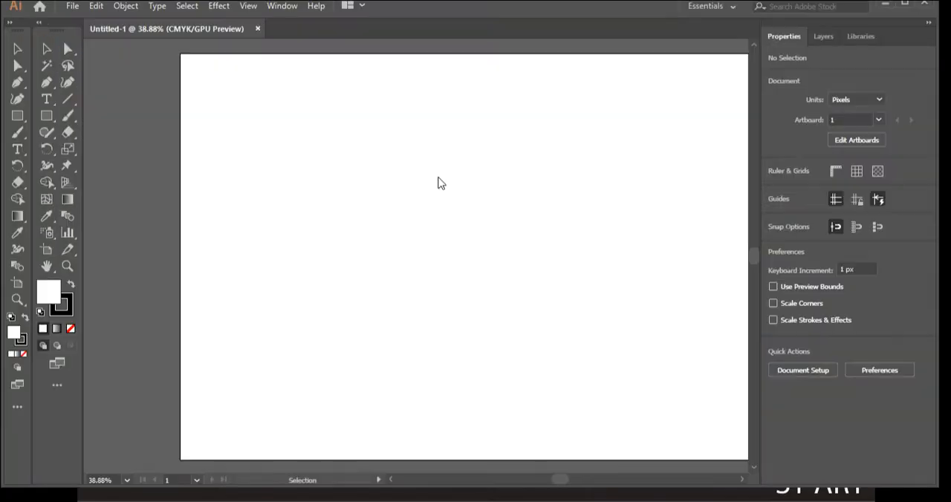
pyautogui.press('space')
pyautogui.moveTo(537, 333); pyautogui.dragTo(444, 332)
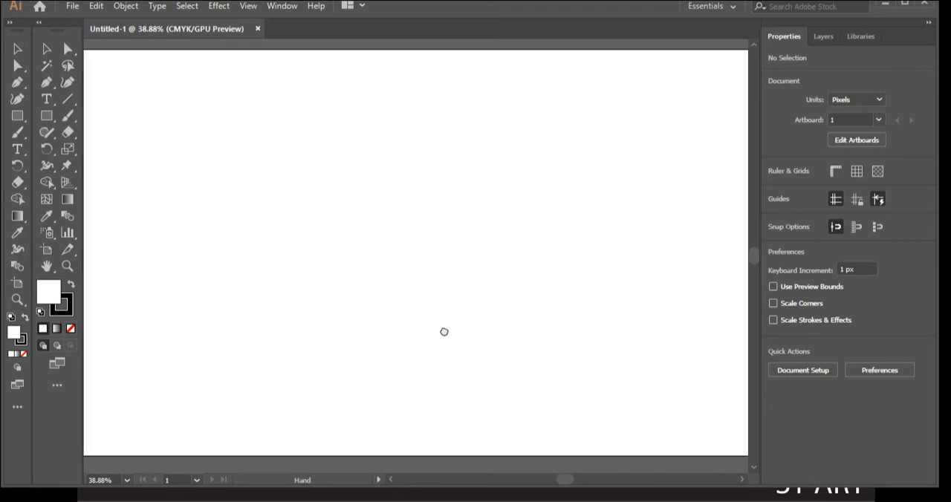
pyautogui.press('a')
pyautogui.press('space')
pyautogui.keyDown('alt'); pyautogui.click(449, 332); pyautogui.keyUp('alt')
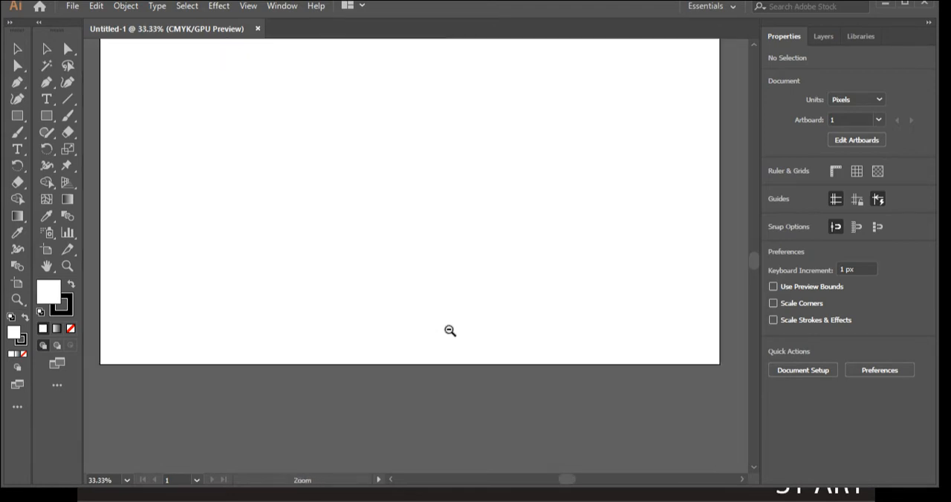
pyautogui.moveTo(460, 255); pyautogui.dragTo(467, 326)
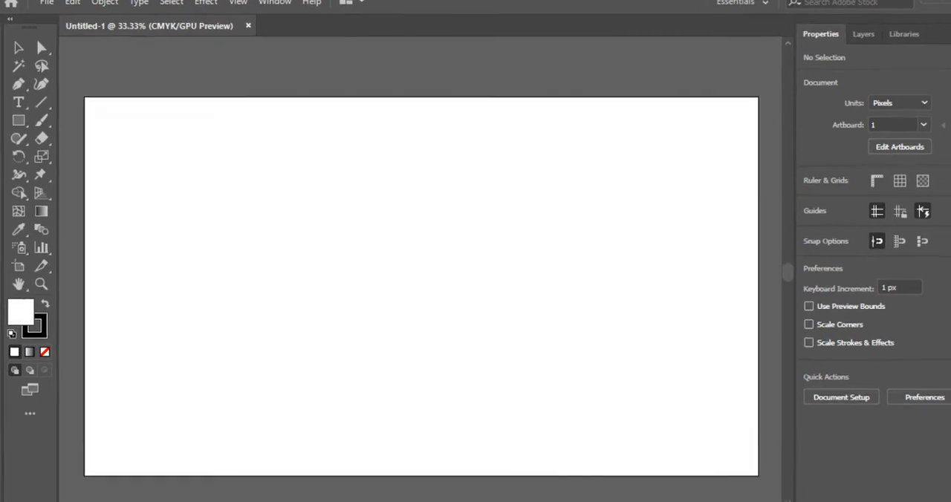
# - Create a 25-point star with radii of 25 px and 50 px near the artboard's centre and enlarge it to most of the artboard's height
pyautogui.click(15, 36)
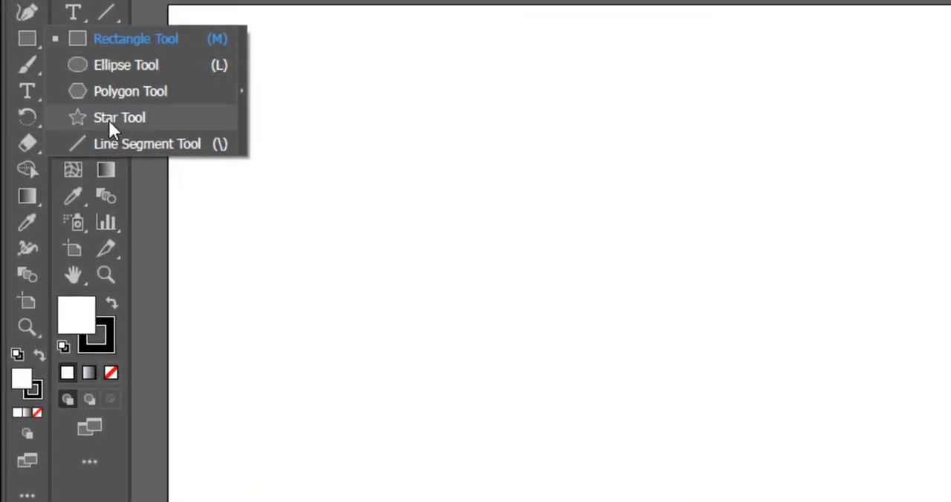
pyautogui.click(109, 120)
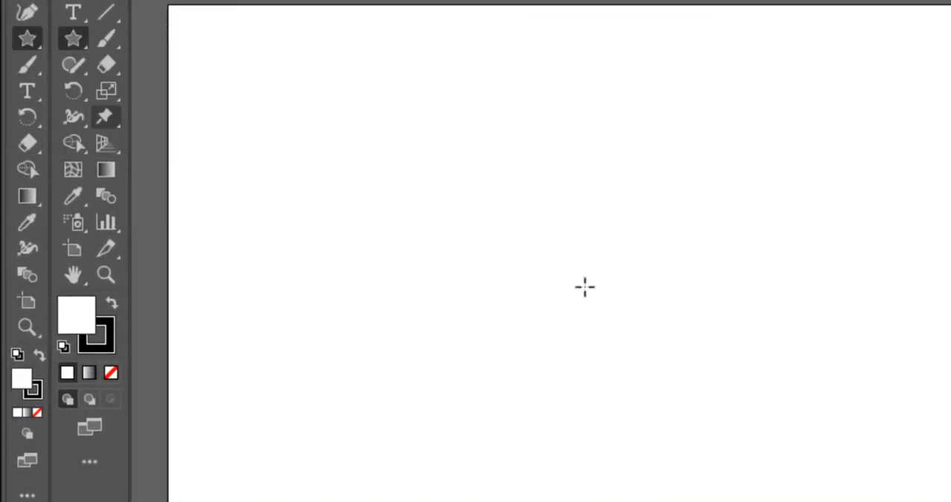
pyautogui.click(673, 289)
pyautogui.write('25')
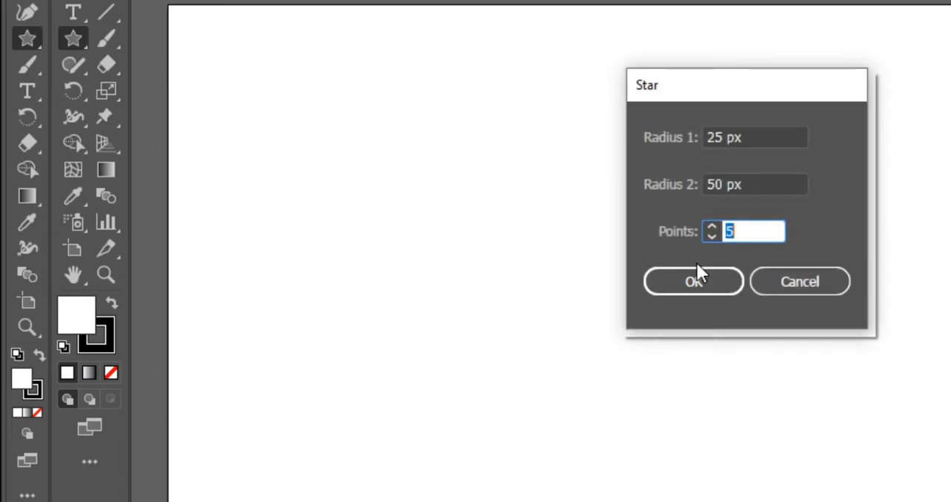
pyautogui.press('Return')
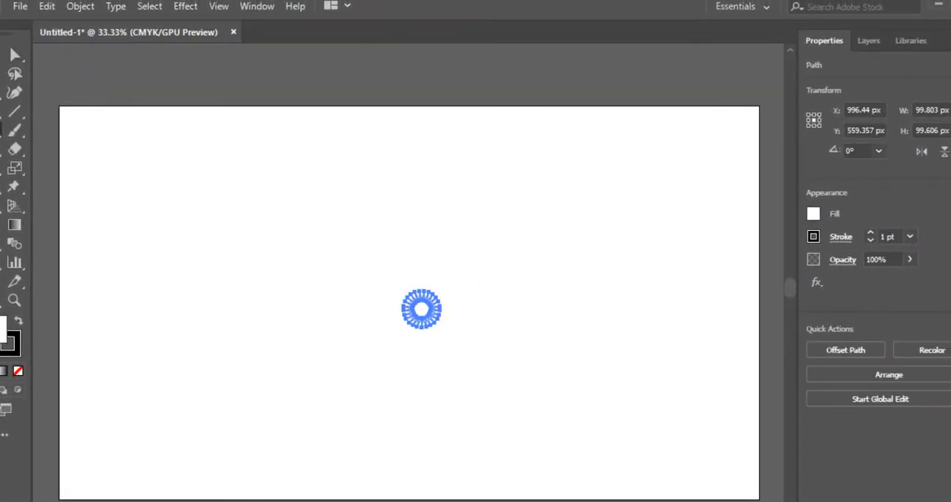
pyautogui.press('v')
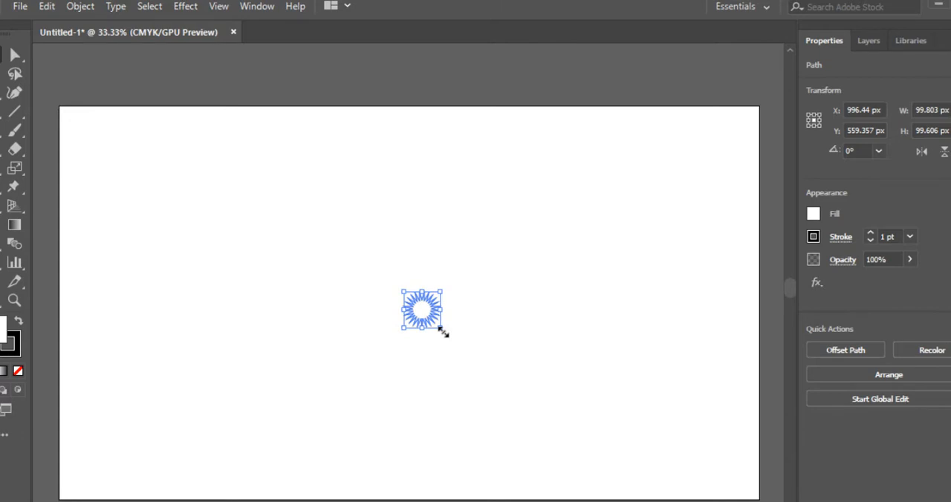
pyautogui.moveTo(443, 331); pyautogui.dragTo(595, 497)
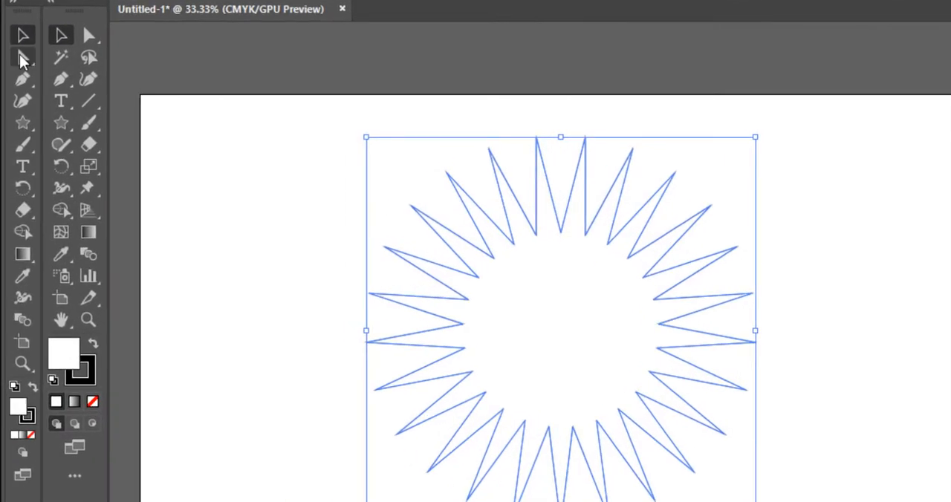
# - Round all inner and outer corners of the large star, then deselect it
pyautogui.click(22, 60)
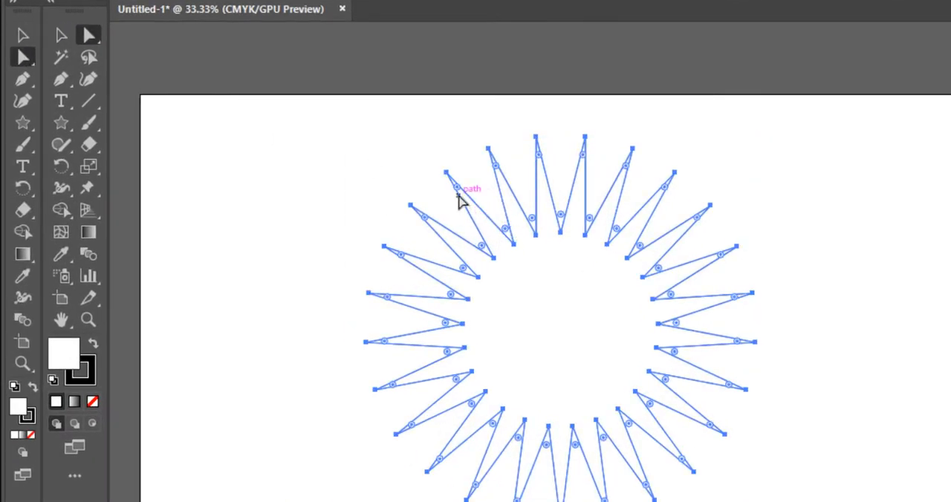
pyautogui.moveTo(486, 249); pyautogui.dragTo(483, 253)
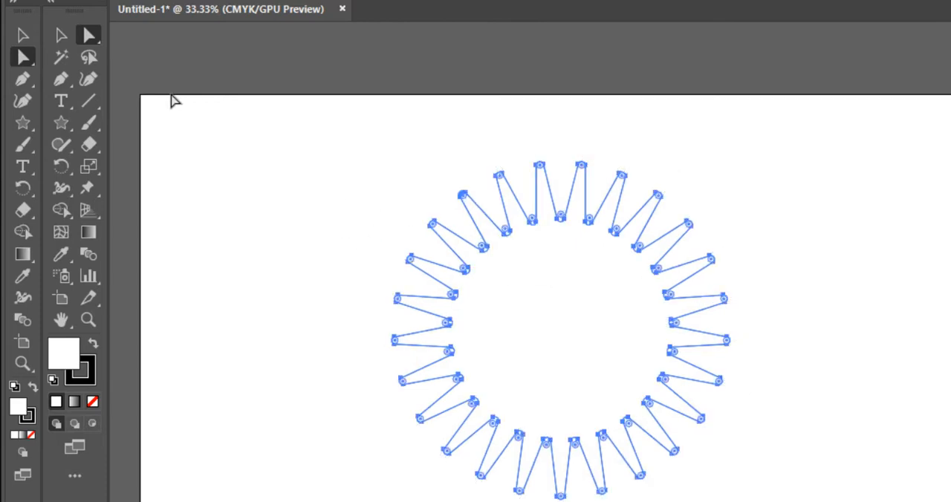
pyautogui.click(24, 36)
pyautogui.click(260, 190)
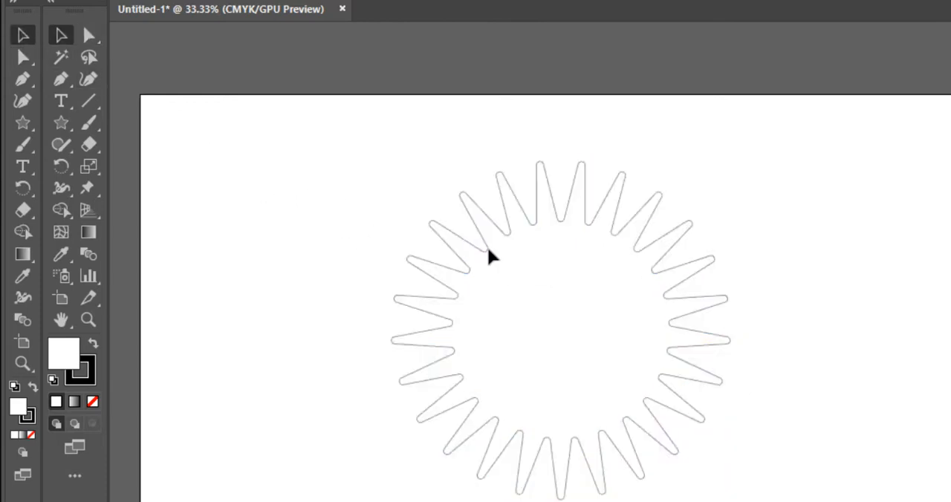
# - Copy the rounded star in front of itself and shrink the copy about its centre to about 212 px wide
pyautogui.click(518, 249)
pyautogui.hotkey('ctrl', 'c')
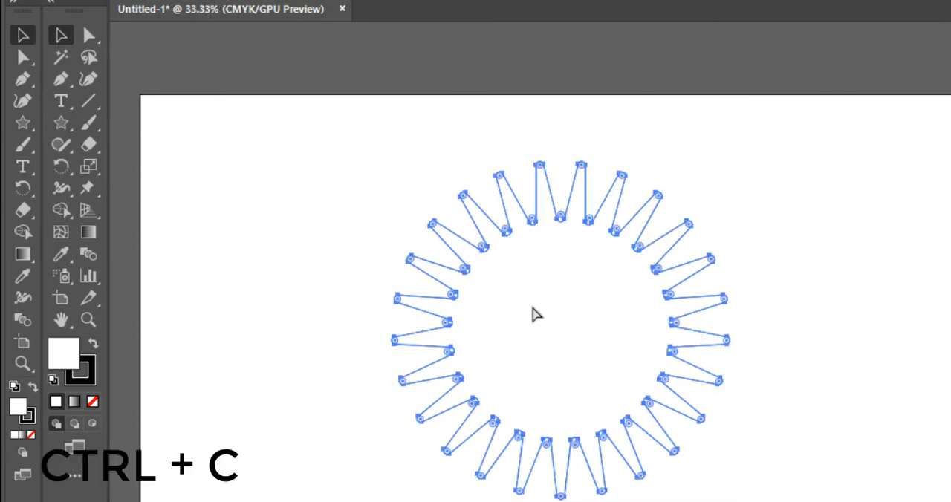
pyautogui.hotkey('ctrl', 'f')
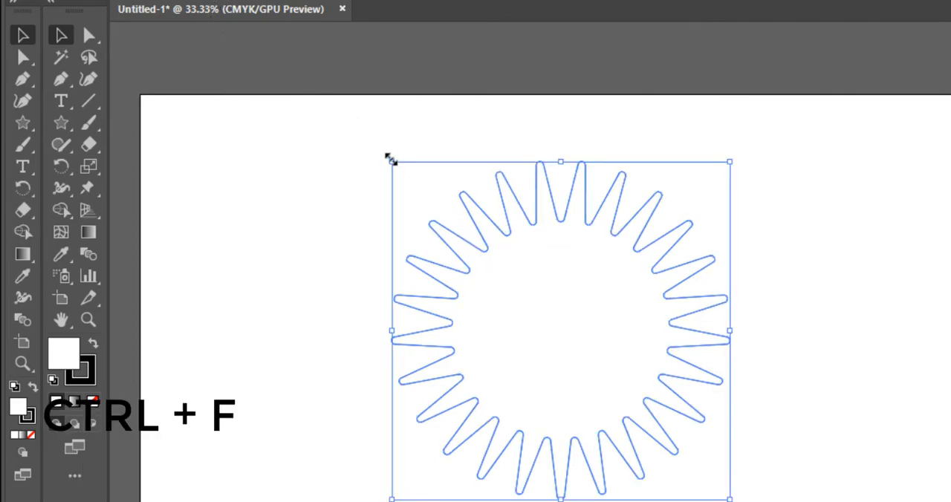
pyautogui.moveTo(389, 159); pyautogui.dragTo(507, 288)
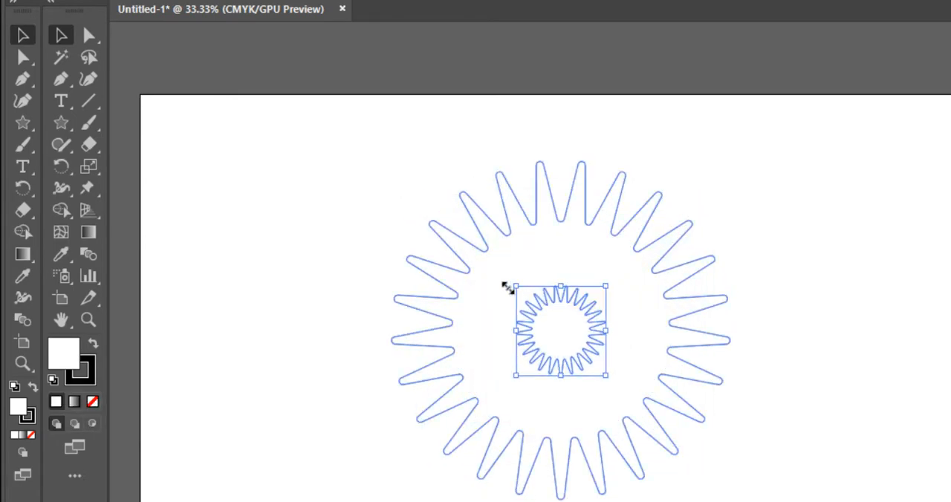
# - Apply a white-to-black radial gradient fill to the large outer star
pyautogui.click(504, 238)
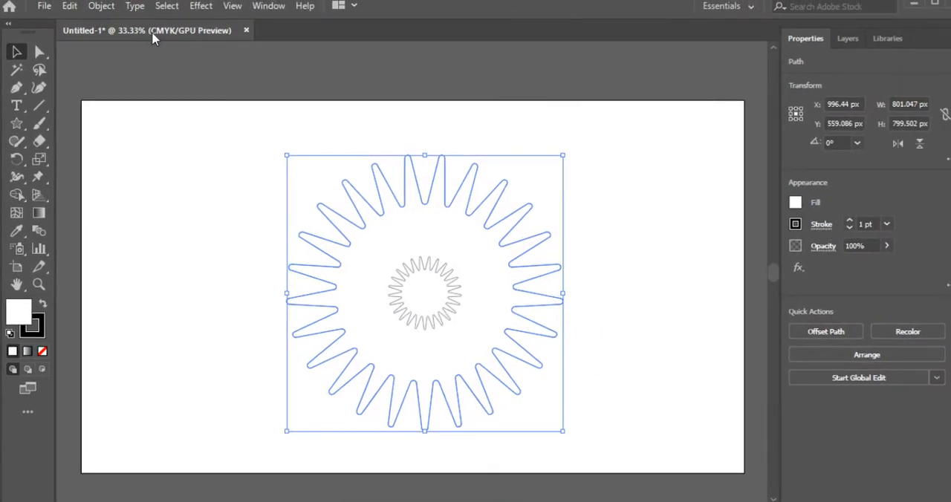
pyautogui.hotkey('ctrl', 'c')
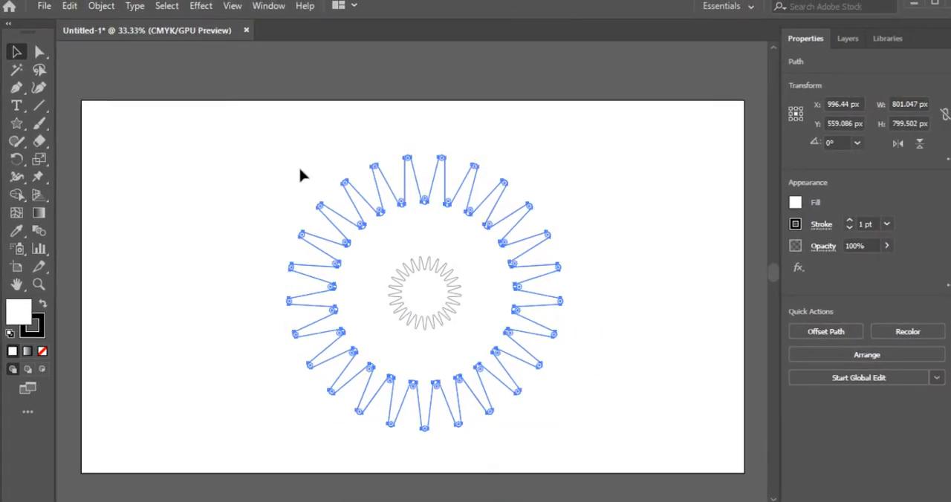
pyautogui.hotkey('ctrl', 'F9')
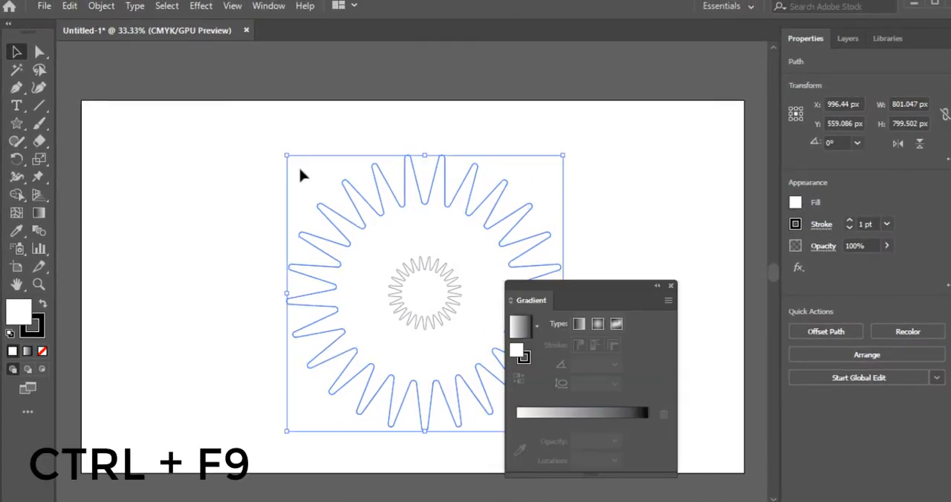
pyautogui.click(598, 327)
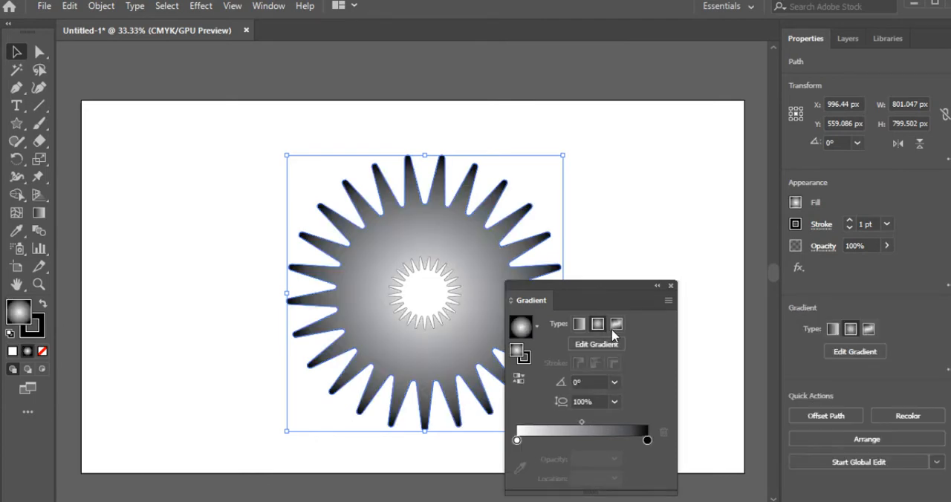
# - Rearrange the large star's gradient stops, with white near the outer edge and black near the centre at 14.57%
pyautogui.click(608, 351)
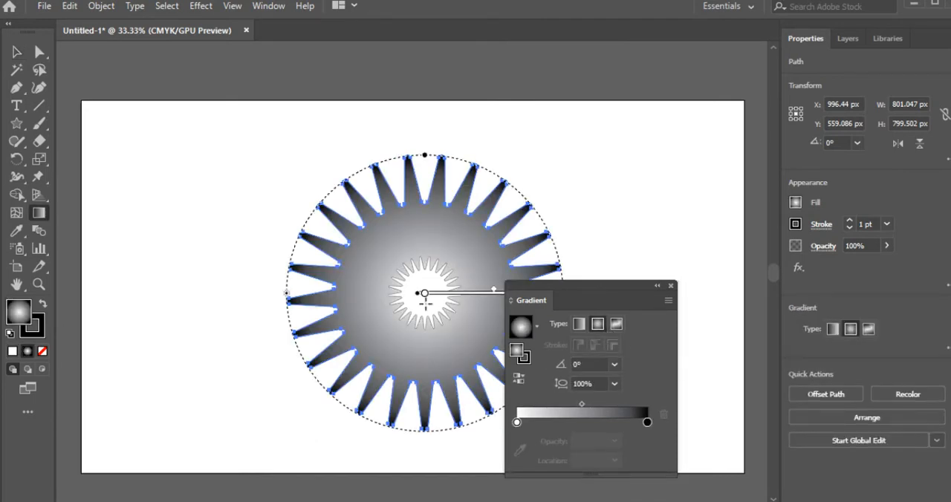
pyautogui.click(425, 295)
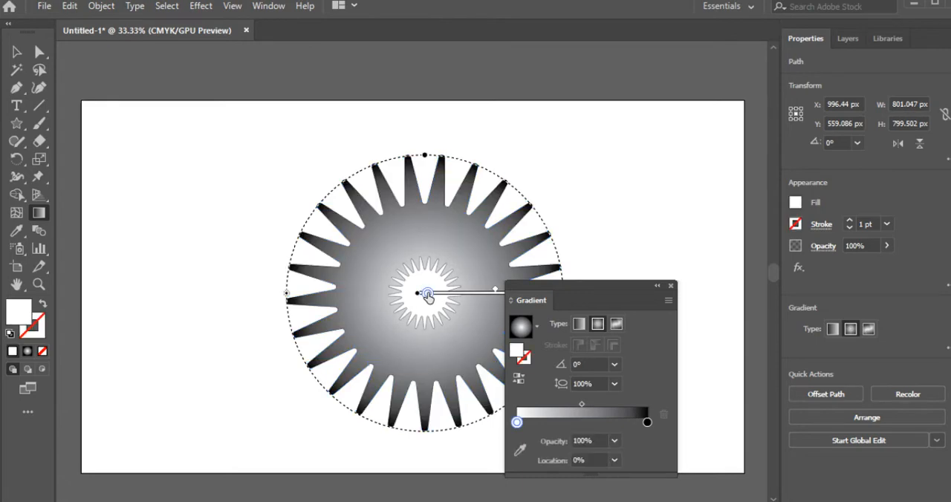
pyautogui.moveTo(431, 298); pyautogui.dragTo(437, 296)
pyautogui.moveTo(591, 284); pyautogui.dragTo(721, 243)
pyautogui.moveTo(562, 298); pyautogui.dragTo(444, 301)
pyautogui.click(432, 293)
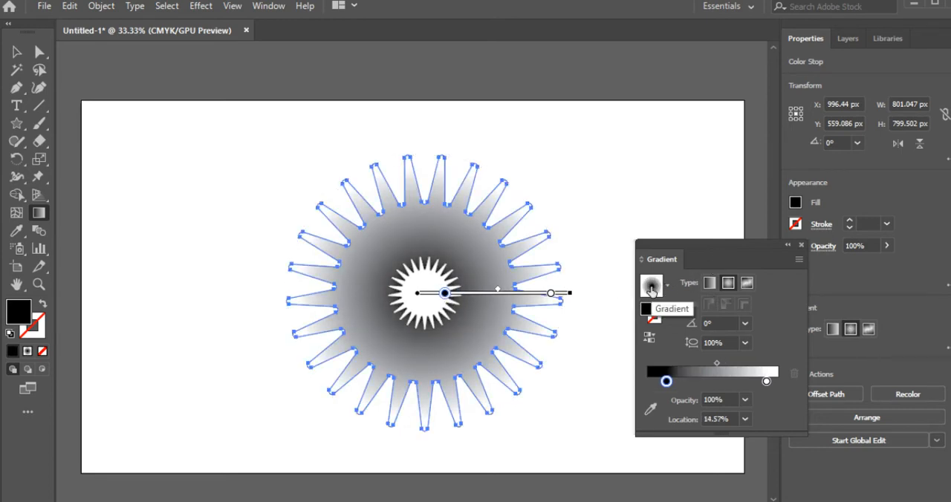
# - Recolour the black centre stop of the large star's gradient with the bright pink swatch
pyautogui.click(795, 203)
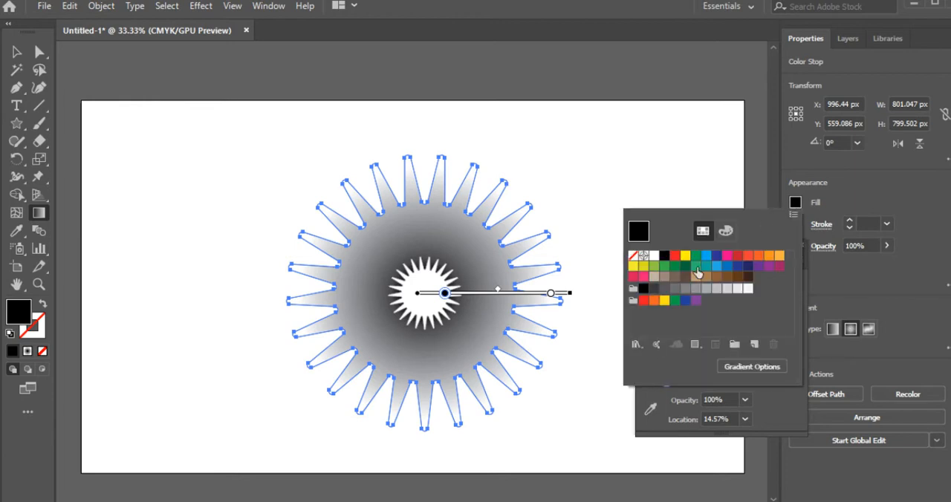
pyautogui.click(643, 277)
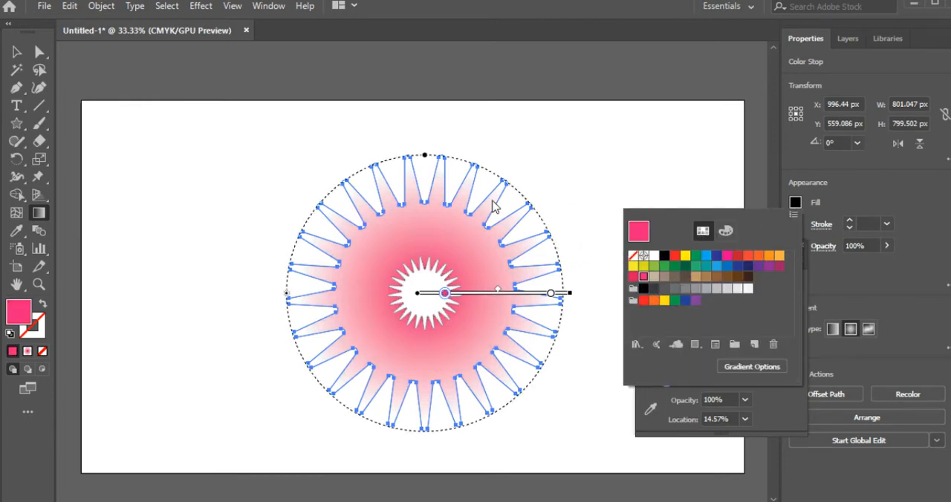
pyautogui.click(413, 274)
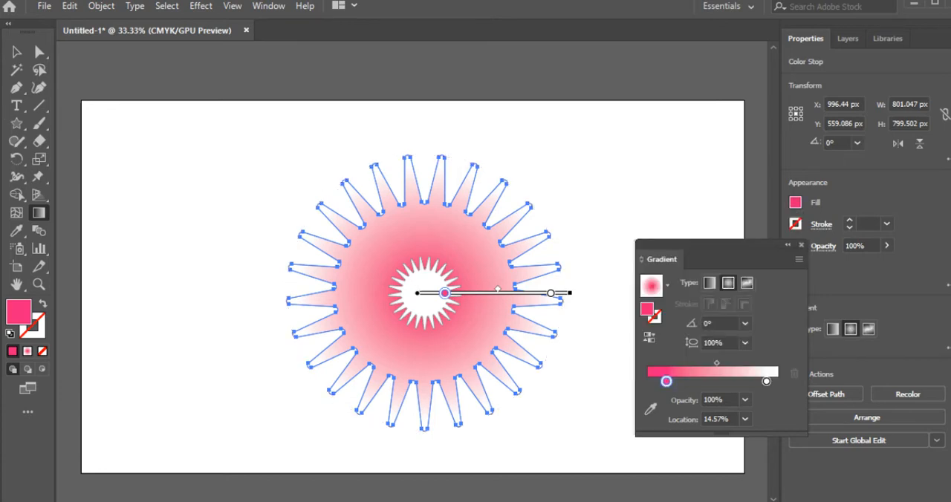
# - Select the small inner star and fill it with the pink-to-white radial gradient
pyautogui.press('v')
pyautogui.click(427, 267)
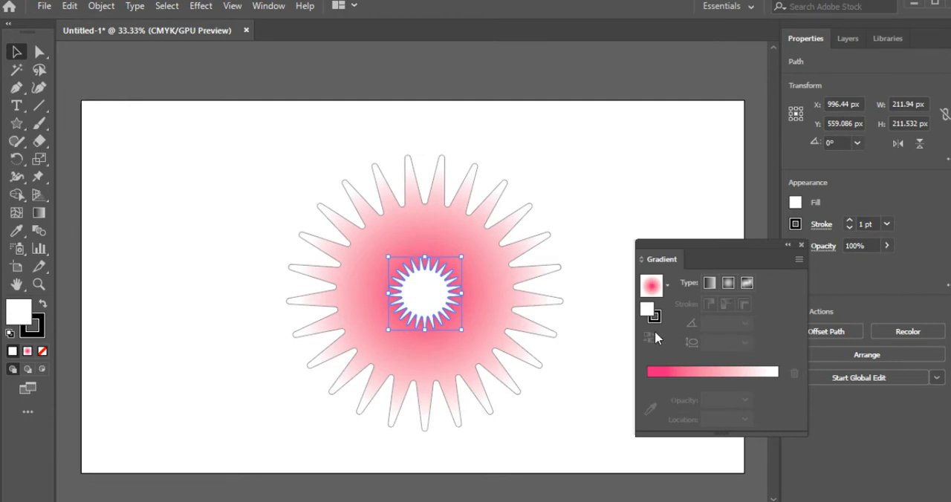
pyautogui.click(728, 283)
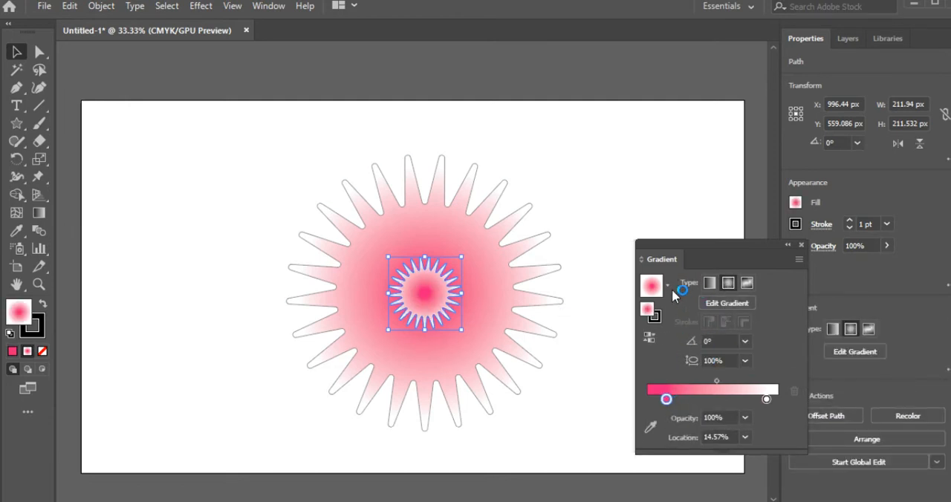
# - Try filling the small inner star with a solid red swatch, and reapply the pink-to-white radial gradient
pyautogui.click(795, 202)
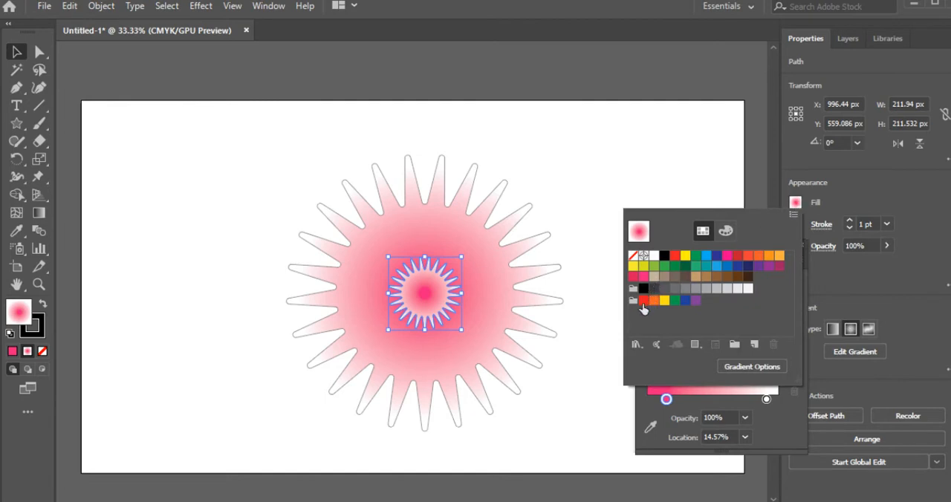
pyautogui.click(642, 301)
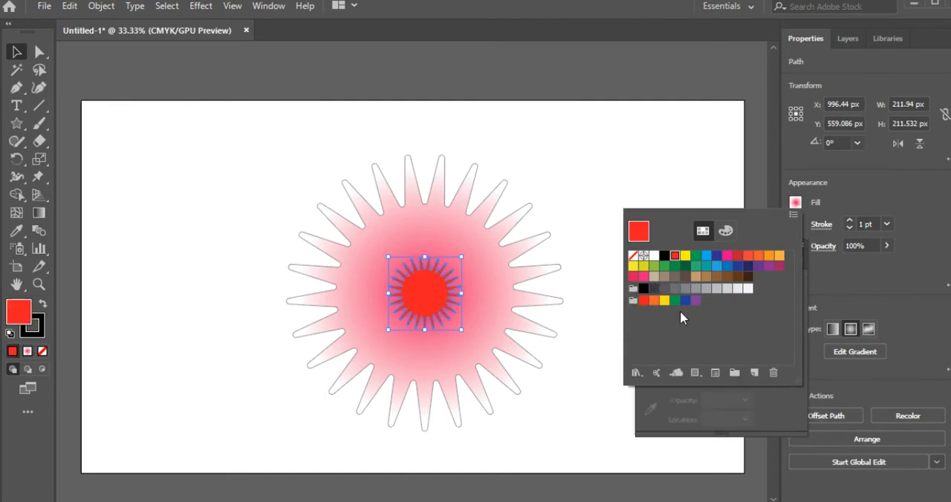
pyautogui.click(851, 353)
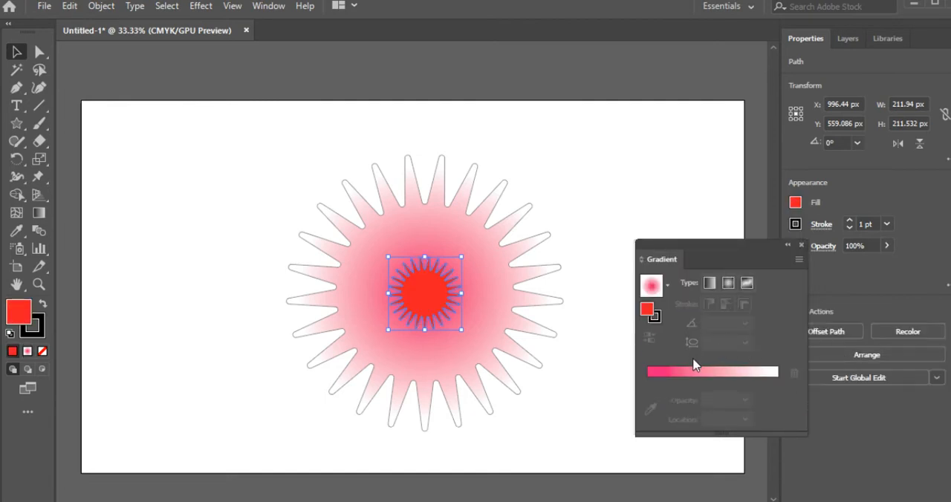
pyautogui.click(728, 285)
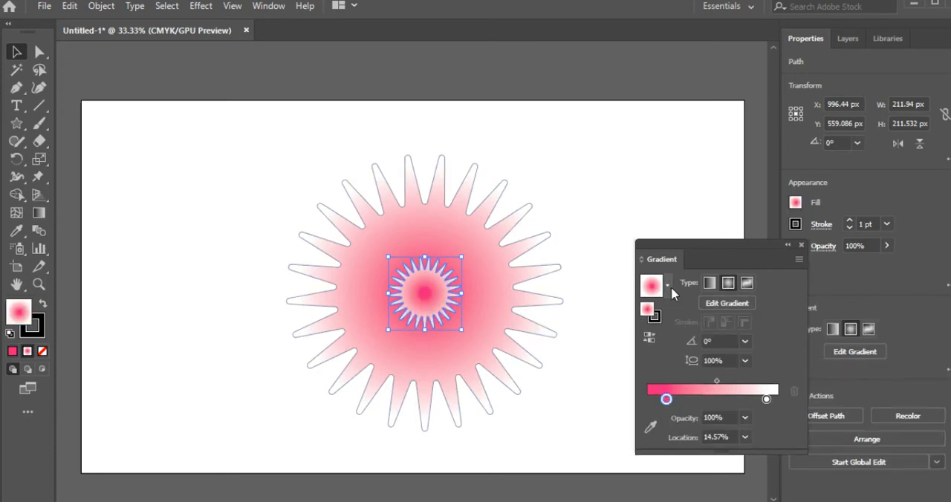
# - Recolour the pink stop of the inner star's gradient to red FF0B0B, move it to 18.49%, and deselect the star
pyautogui.doubleClick(648, 315)
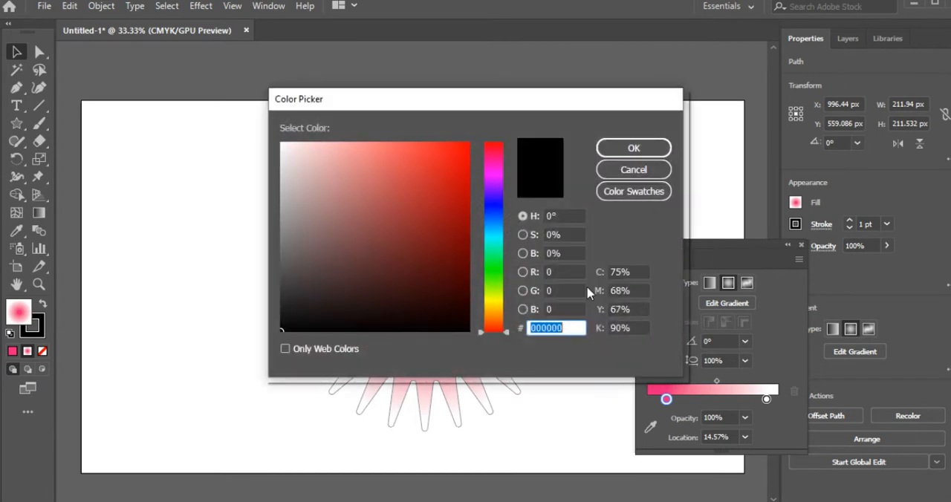
pyautogui.moveTo(470, 191); pyautogui.dragTo(484, 146)
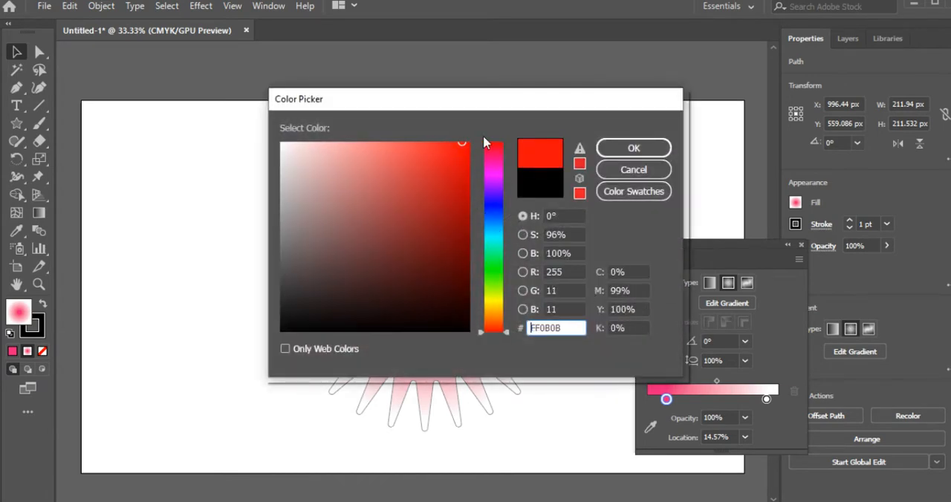
pyautogui.click(634, 148)
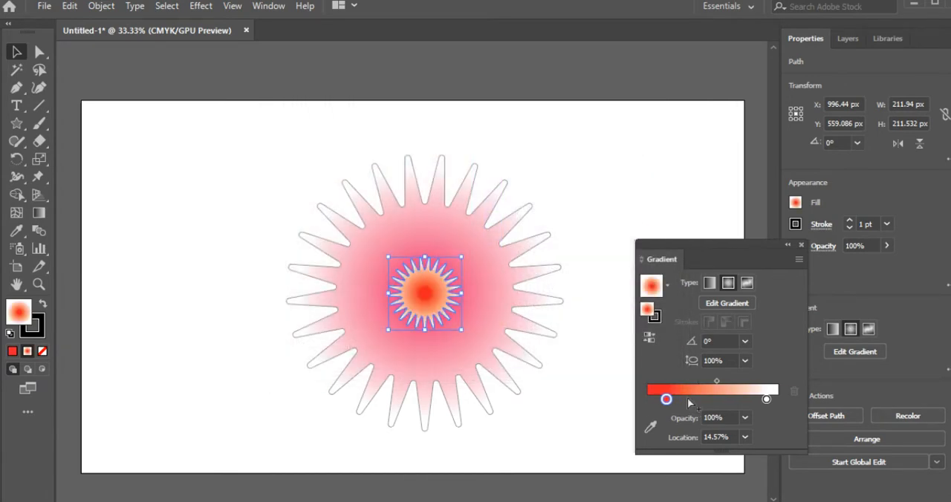
pyautogui.moveTo(717, 382); pyautogui.dragTo(672, 402)
pyautogui.click(622, 216)
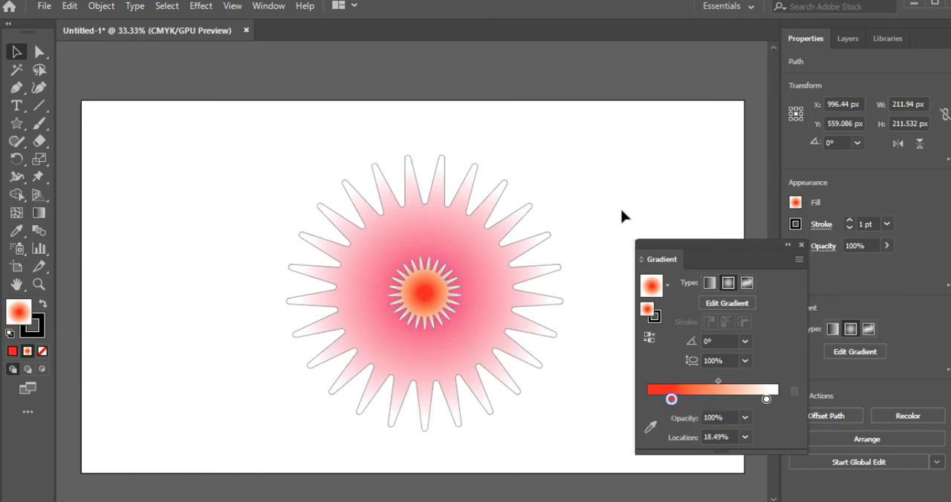
# - Close the gradient settings, select both stars, and set their blend spacing to Specified Steps with 150 steps
pyautogui.click(801, 245)
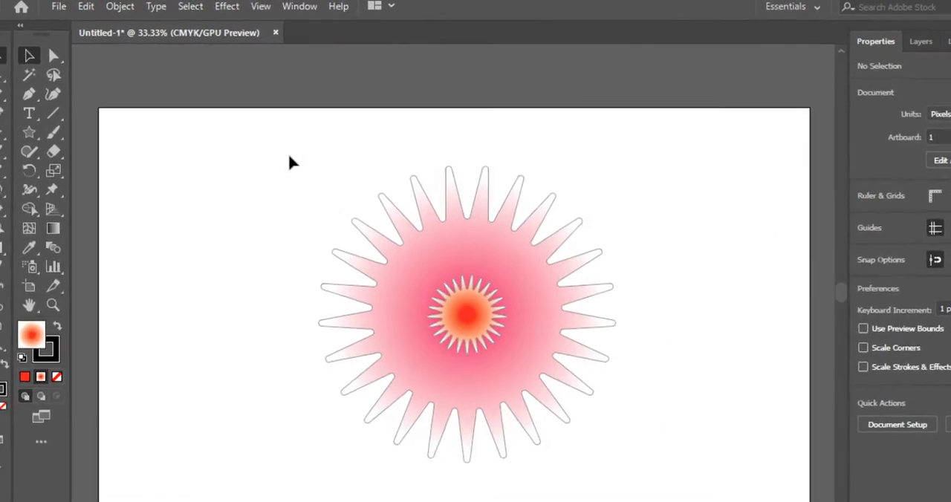
pyautogui.moveTo(228, 141); pyautogui.dragTo(520, 381)
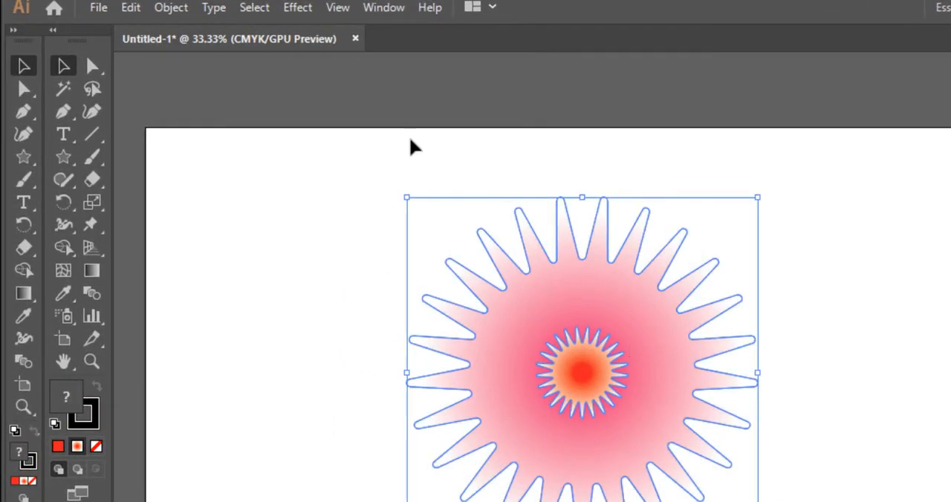
pyautogui.click(171, 7)
pyautogui.moveTo(175, 393)
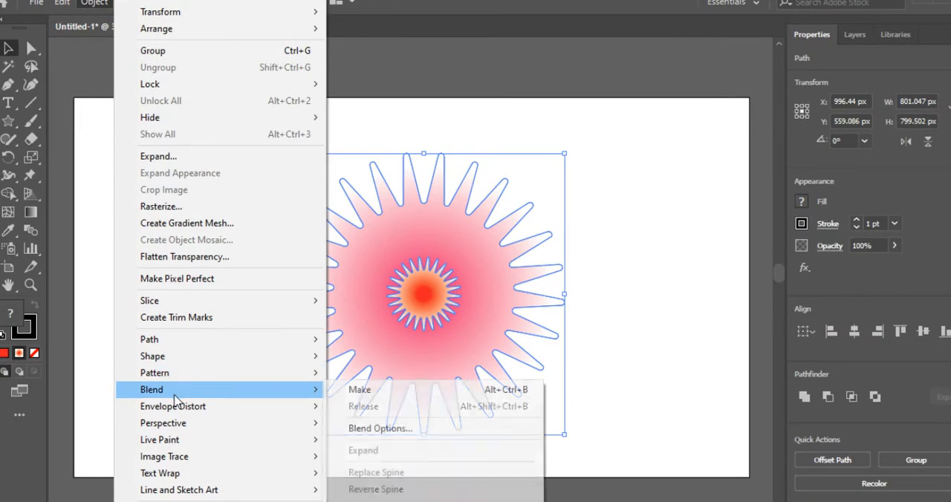
pyautogui.click(371, 429)
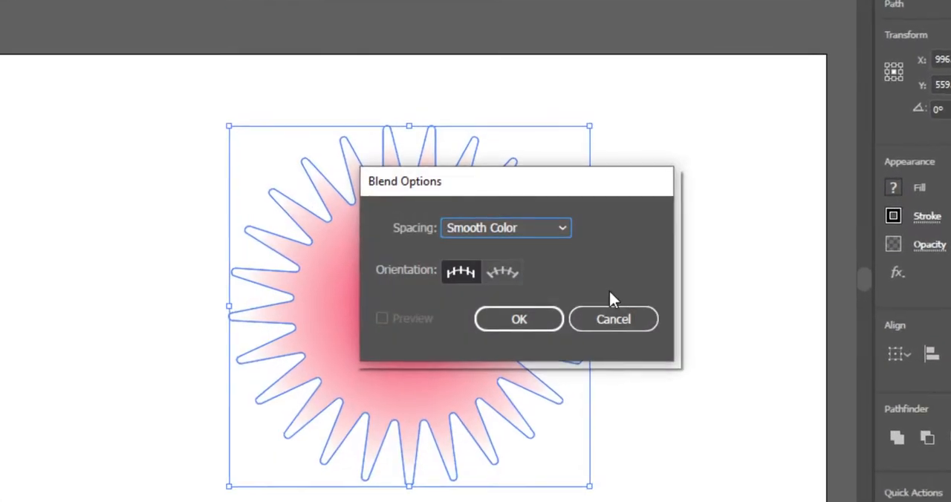
pyautogui.click(527, 226)
pyautogui.click(502, 266)
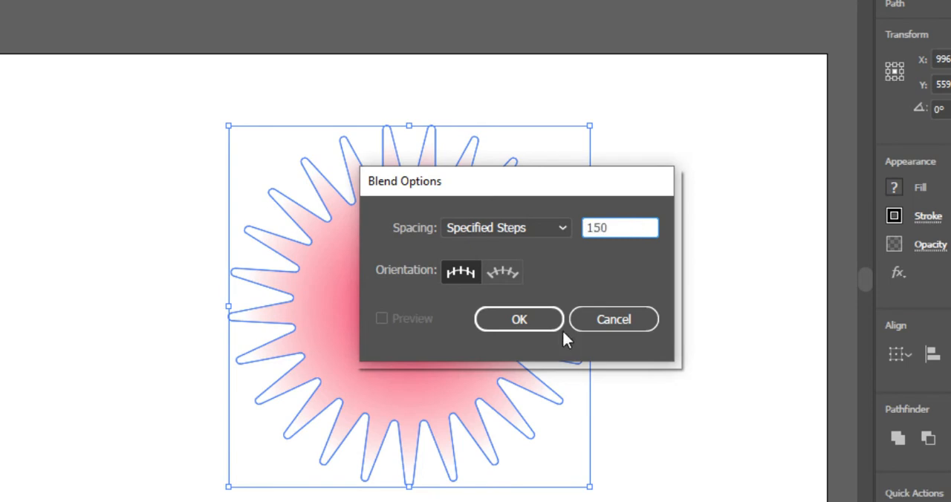
pyautogui.click(509, 324)
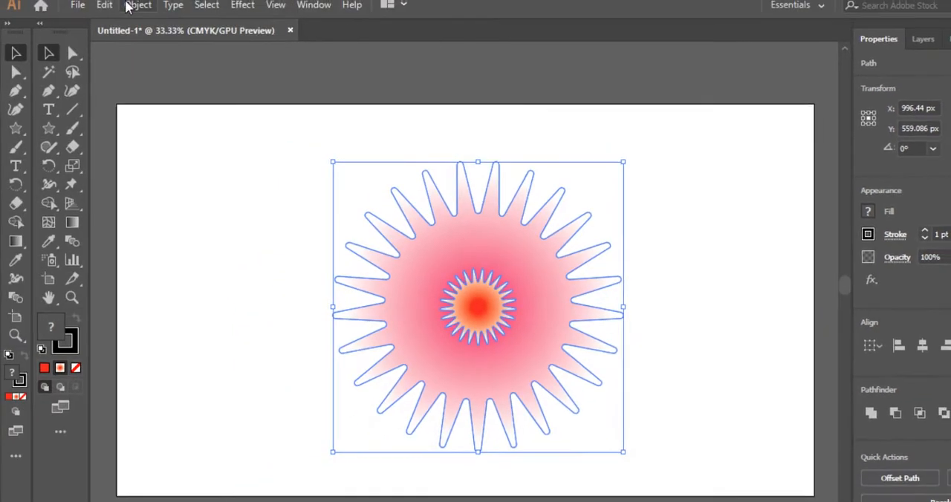
# - Make a blend between the large and small stars
pyautogui.click(139, 6)
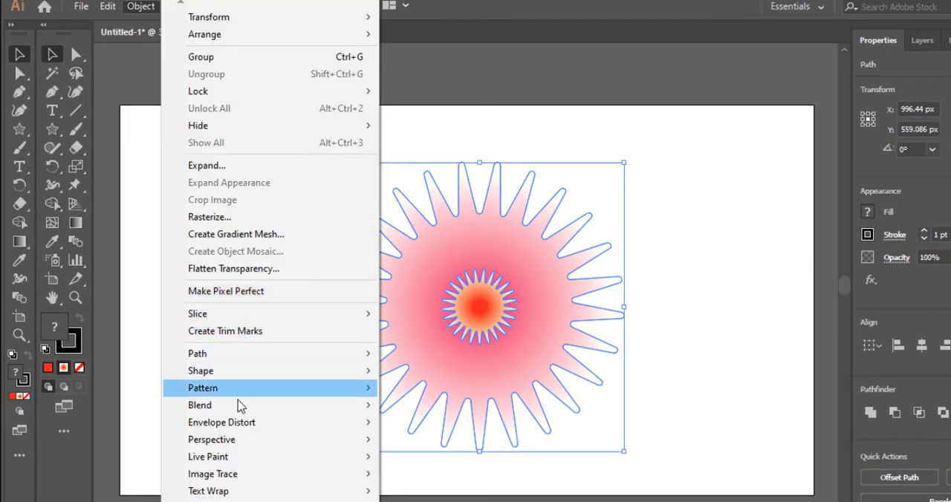
pyautogui.moveTo(242, 407)
pyautogui.click(424, 410)
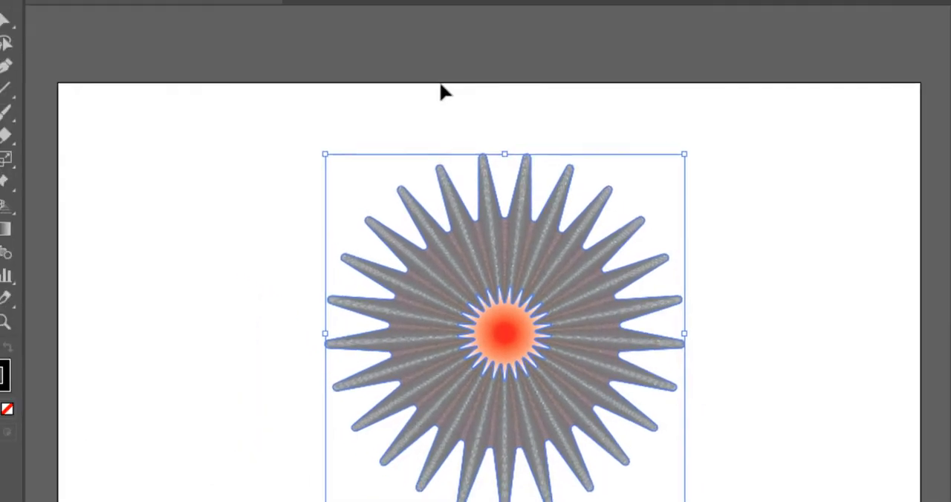
# - Apply a Pucker & Bloat effect to the blended stars, puckering them slightly beyond -20%, and deselect the artwork
pyautogui.click(209, 134)
pyautogui.moveTo(217, 100); pyautogui.dragTo(750, 501)
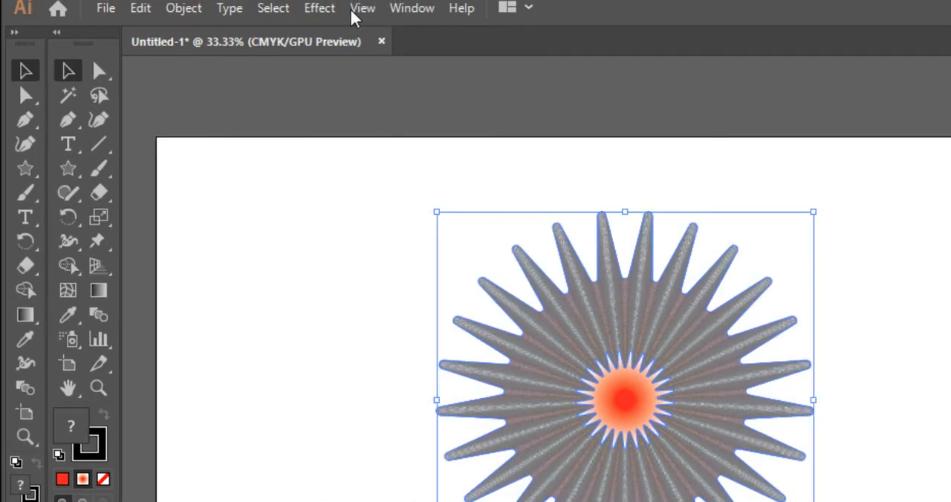
pyautogui.click(326, 8)
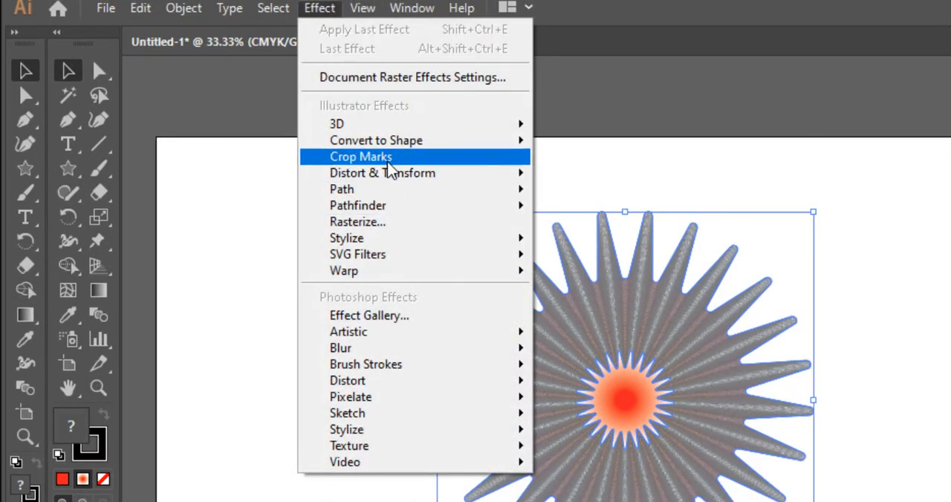
pyautogui.moveTo(528, 181)
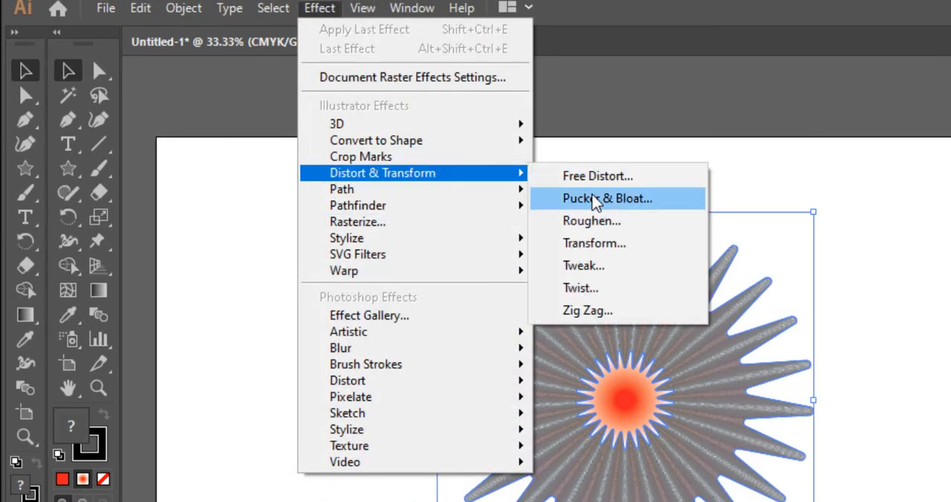
pyautogui.click(592, 197)
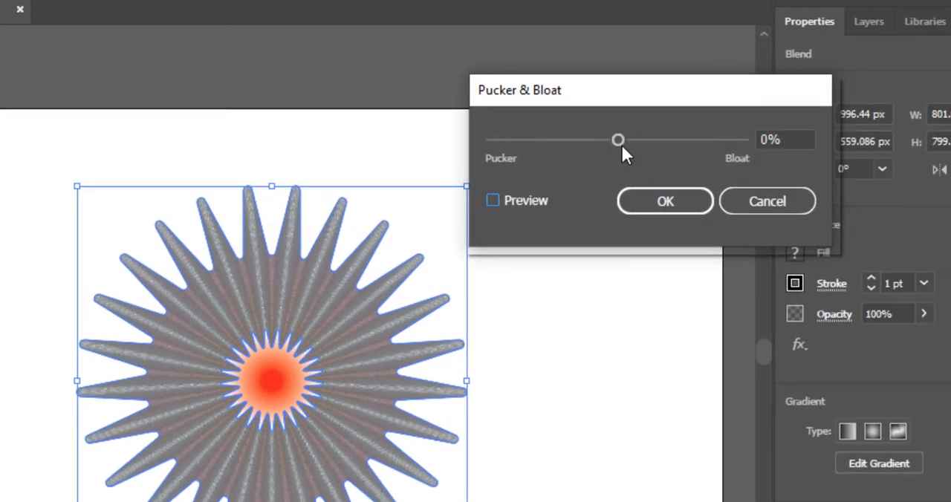
pyautogui.moveTo(617, 138); pyautogui.dragTo(605, 139)
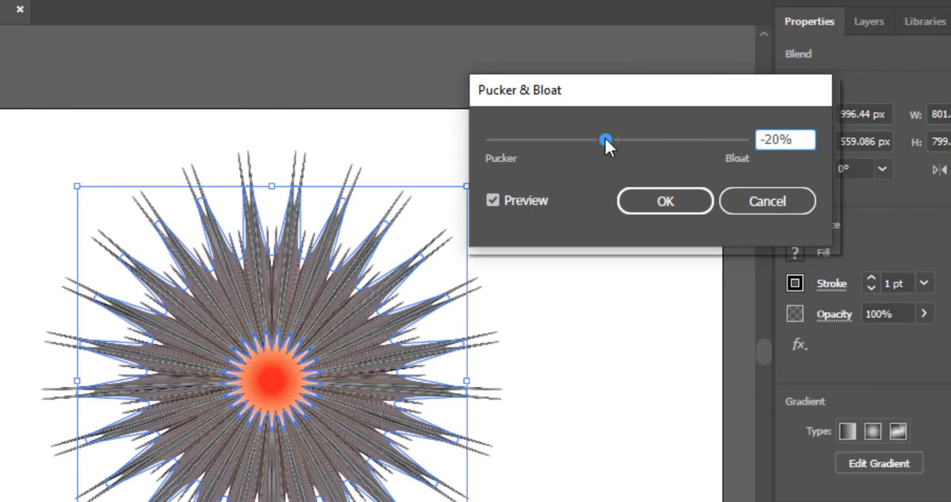
pyautogui.moveTo(605, 139); pyautogui.dragTo(600, 139)
pyautogui.click(655, 210)
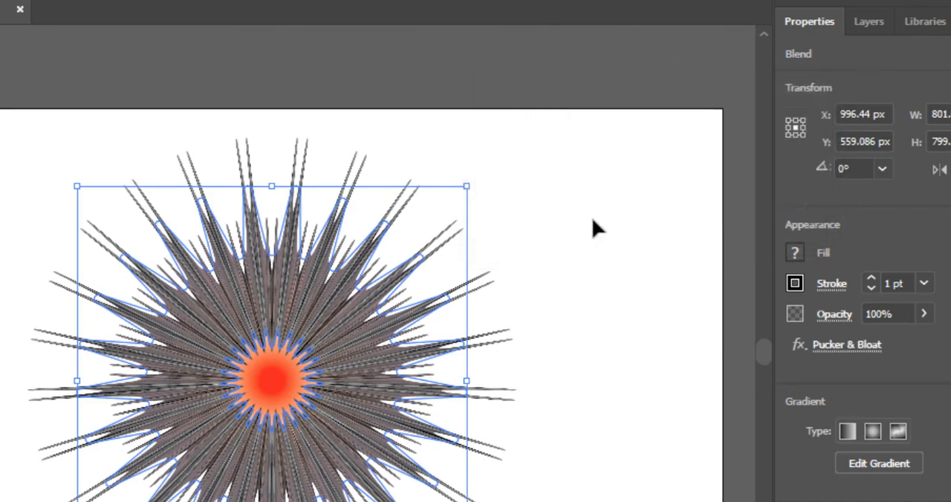
pyautogui.click(572, 199)
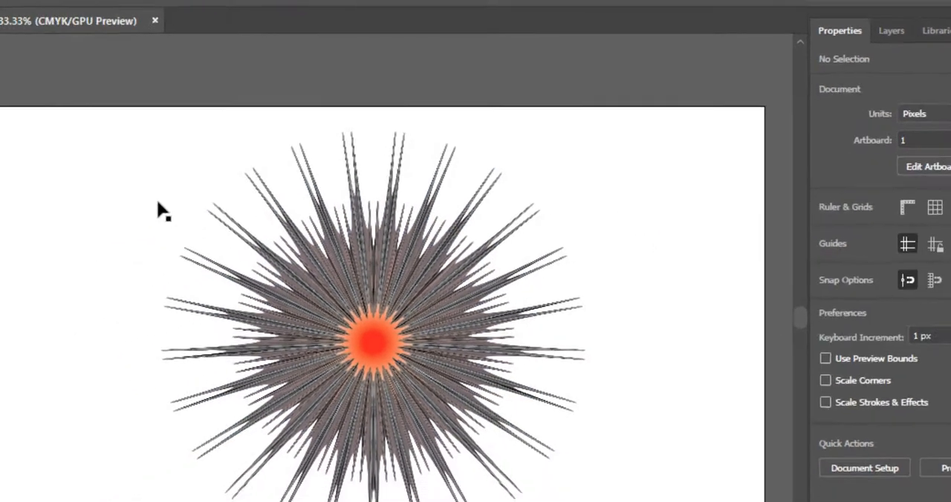
# - Start a Roughen effect on the blended stars with preview on, smooth points and a detail of 0 per inch
pyautogui.moveTo(274, 157); pyautogui.dragTo(607, 418)
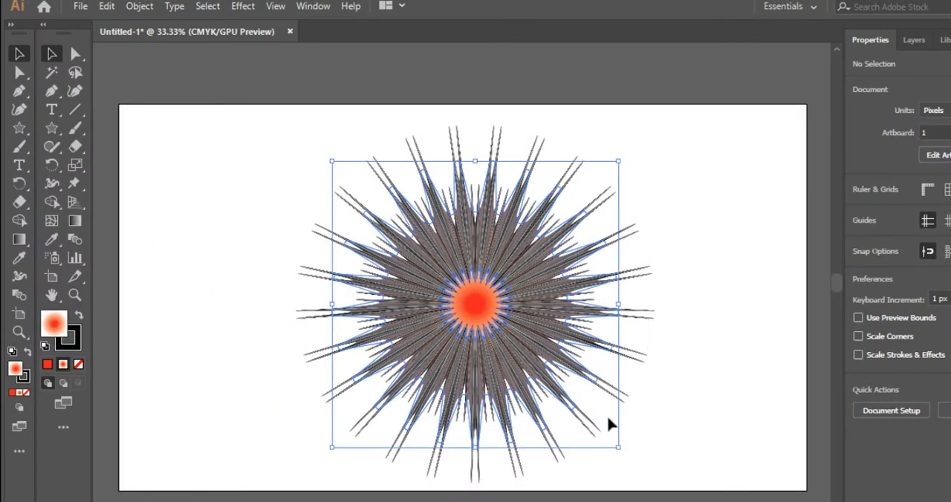
pyautogui.click(242, 7)
pyautogui.moveTo(286, 132)
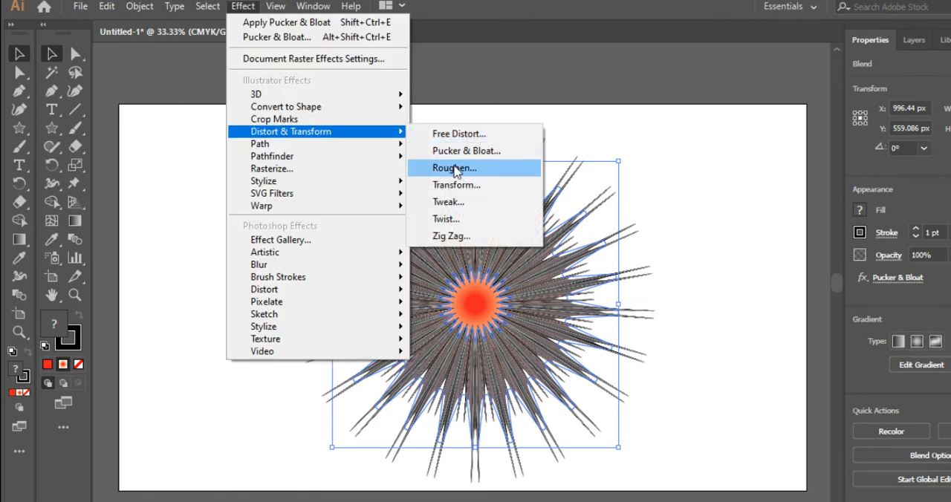
pyautogui.click(454, 168)
pyautogui.moveTo(286, 117); pyautogui.dragTo(854, 170)
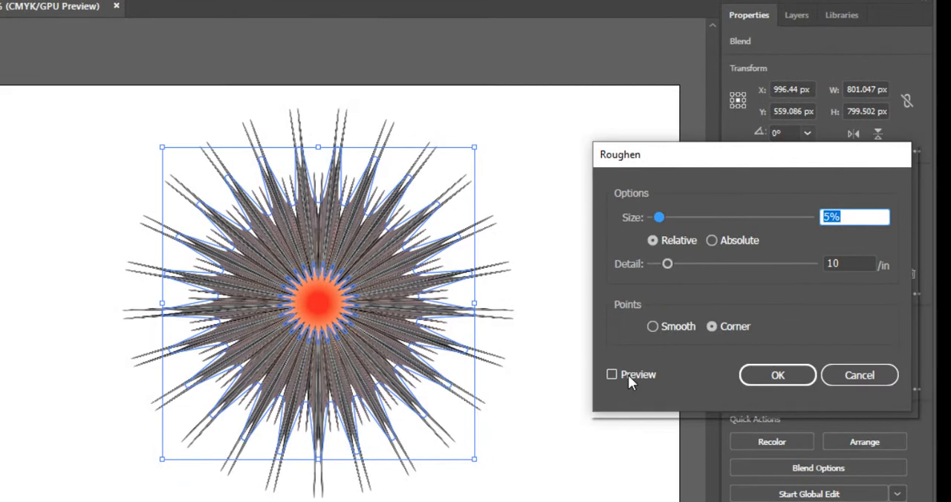
pyautogui.click(628, 375)
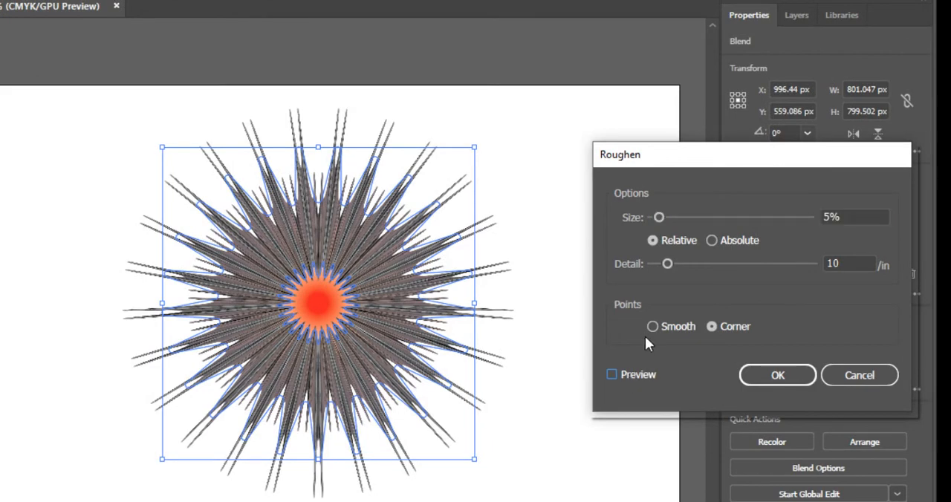
pyautogui.click(610, 374)
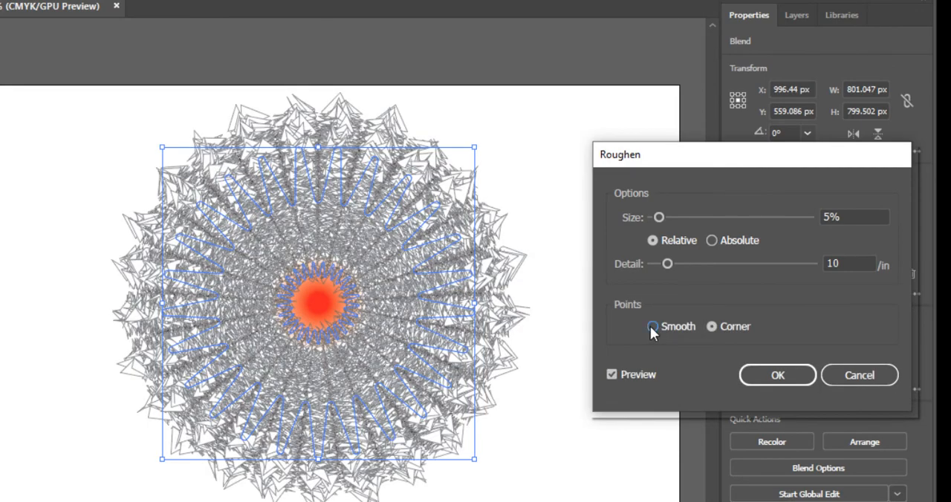
pyautogui.click(652, 327)
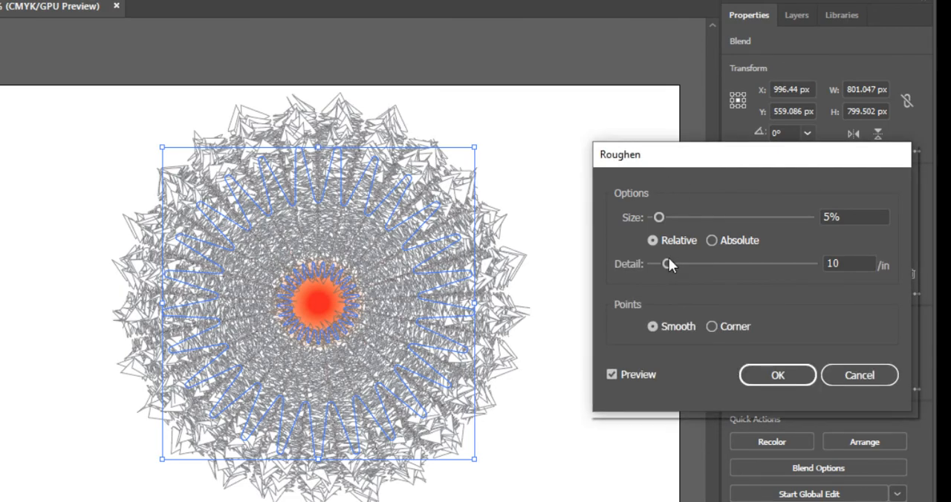
pyautogui.moveTo(667, 264); pyautogui.dragTo(649, 269)
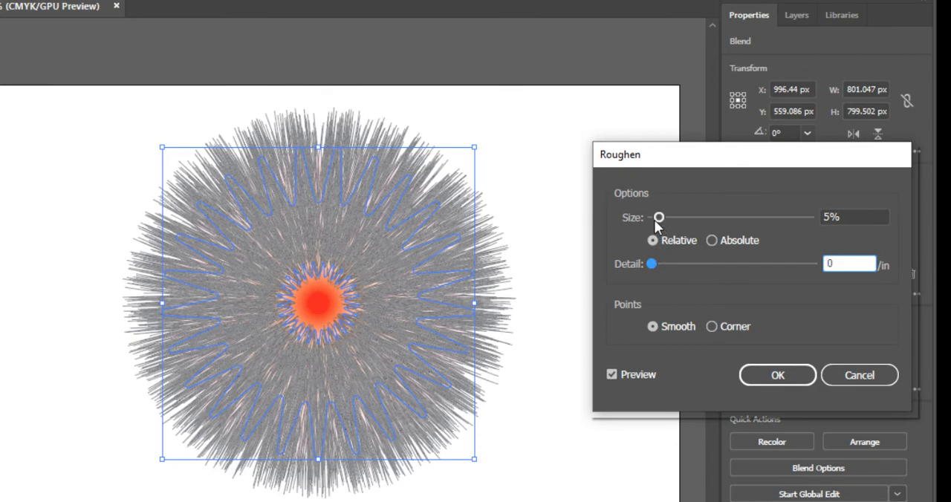
# - Set the Roughen size to 62% relative, apply the effect, and deselect the flower
pyautogui.moveTo(658, 219); pyautogui.dragTo(685, 221)
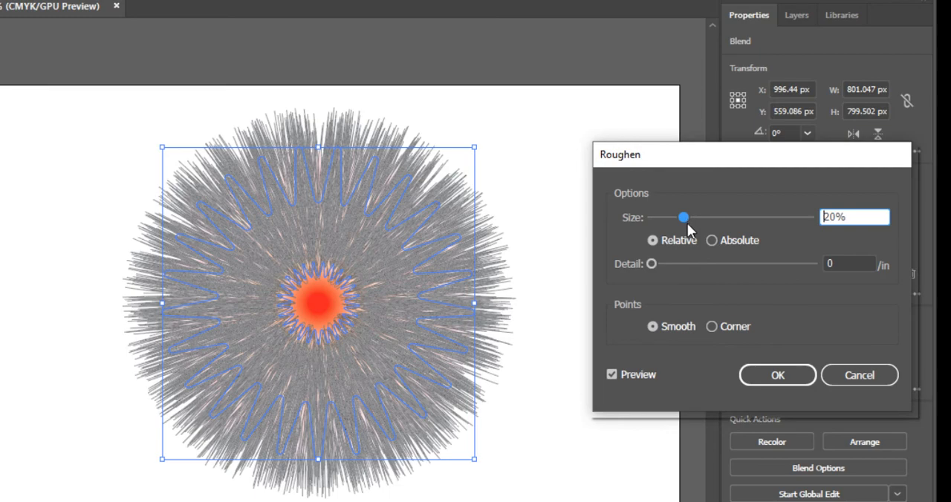
pyautogui.moveTo(684, 219); pyautogui.dragTo(735, 221)
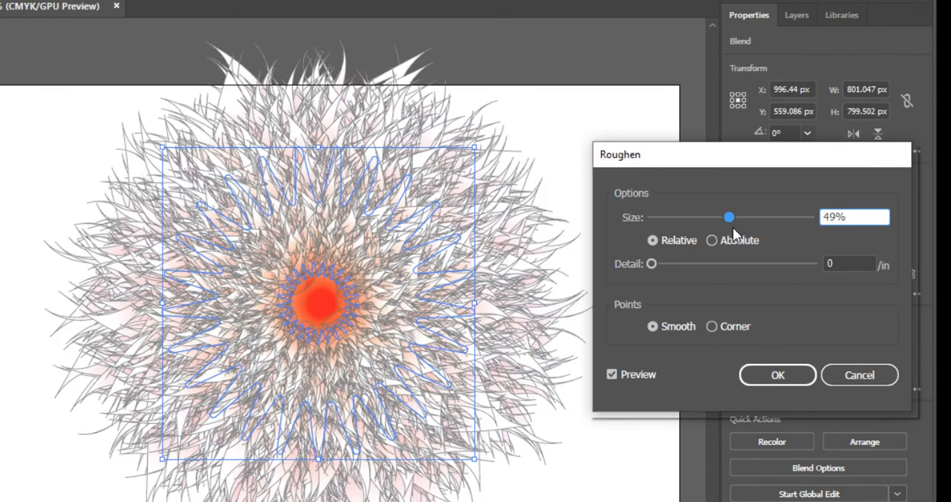
pyautogui.moveTo(730, 222); pyautogui.dragTo(752, 228)
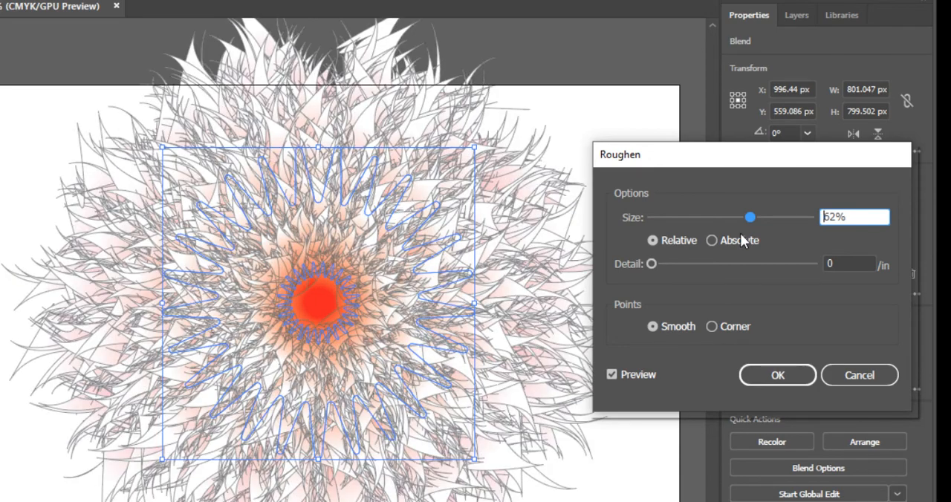
pyautogui.click(769, 373)
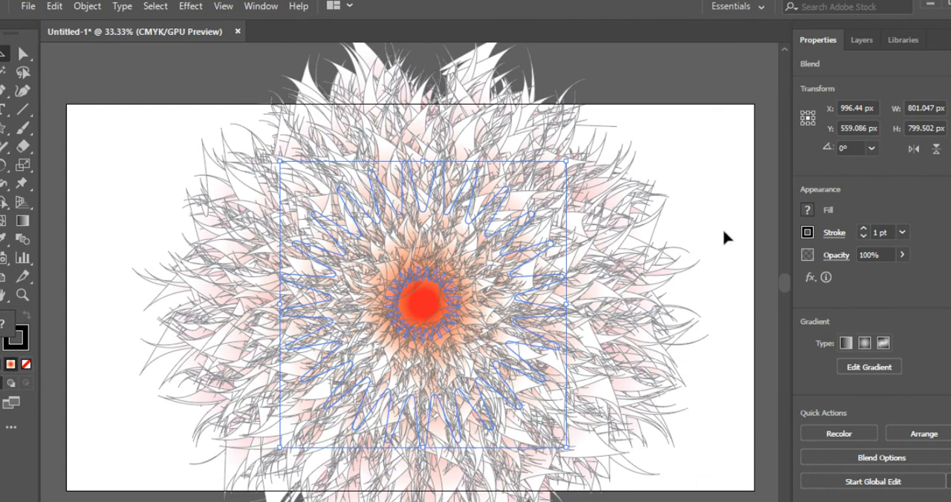
pyautogui.click(722, 227)
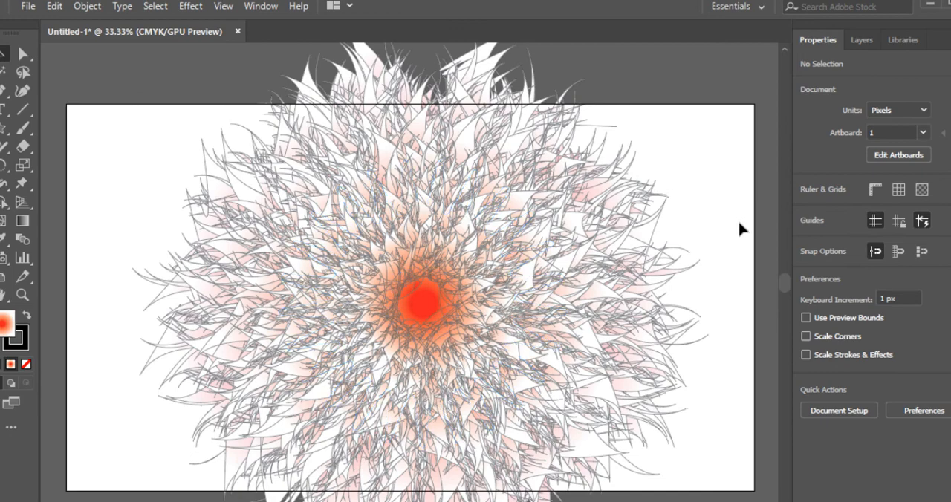
# - Select the whole flower and scale it down proportionally about its centre to about 618 by 617 px
pyautogui.scroll(-2, 738, 223)
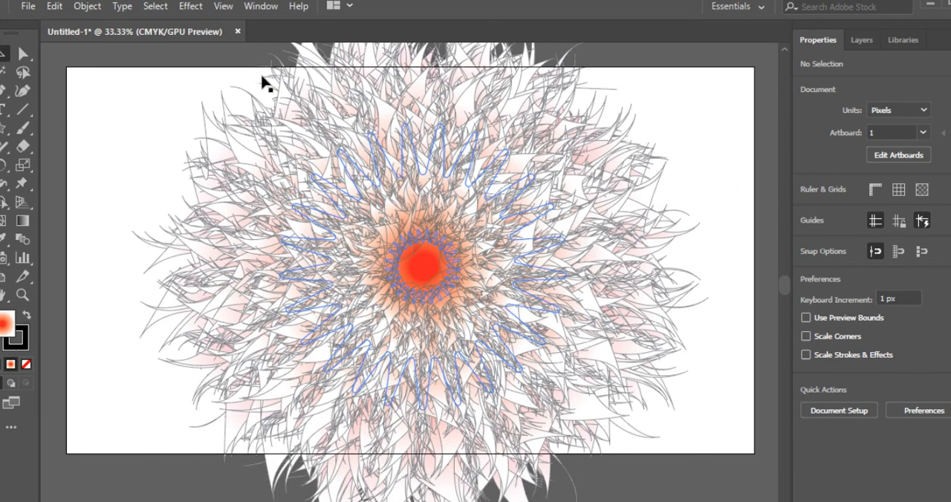
pyautogui.scroll(3, 259, 110)
pyautogui.moveTo(172, 74); pyautogui.dragTo(680, 501)
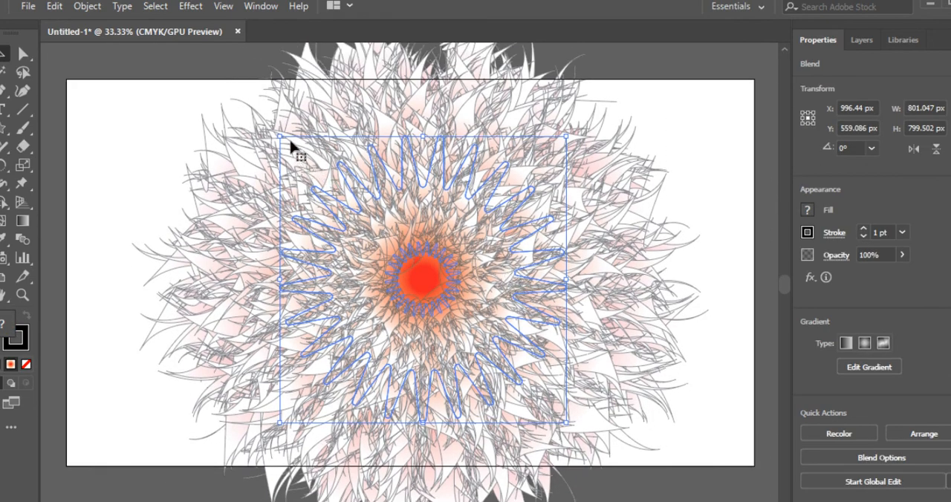
pyautogui.moveTo(279, 136); pyautogui.dragTo(318, 175)
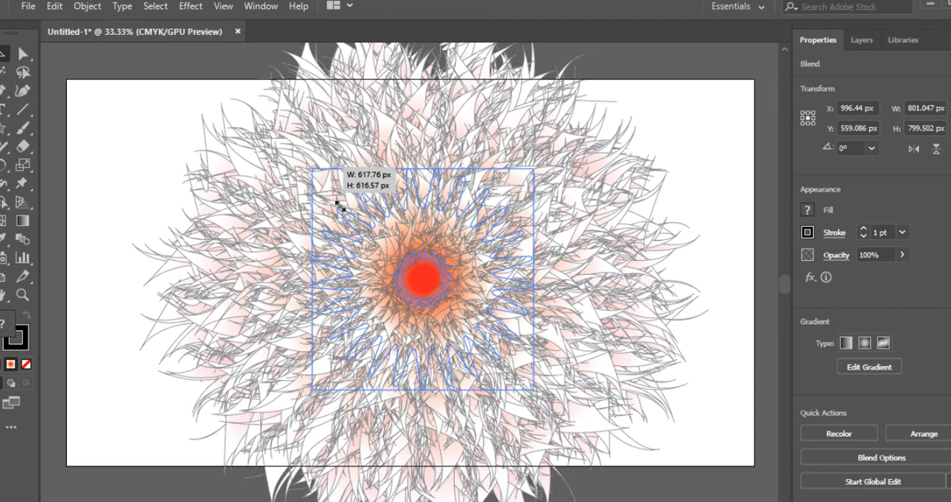
pyautogui.moveTo(375, 286); pyautogui.dragTo(386, 303)
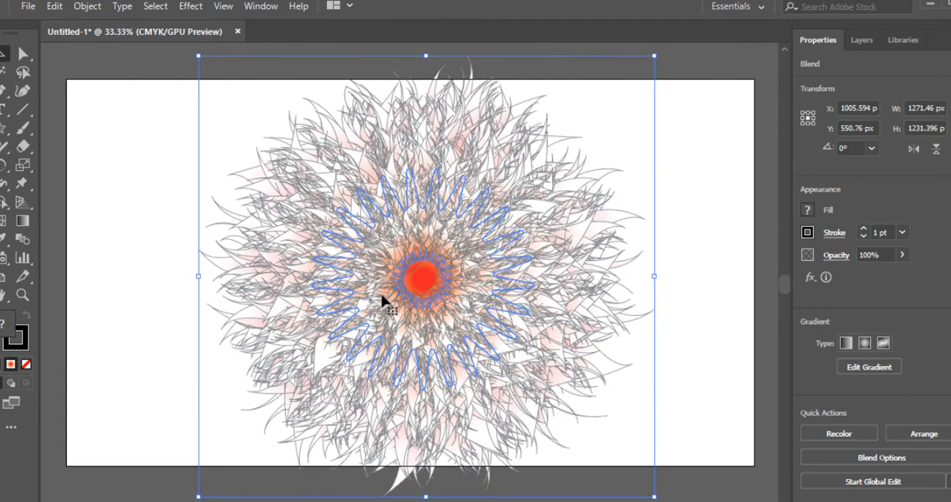